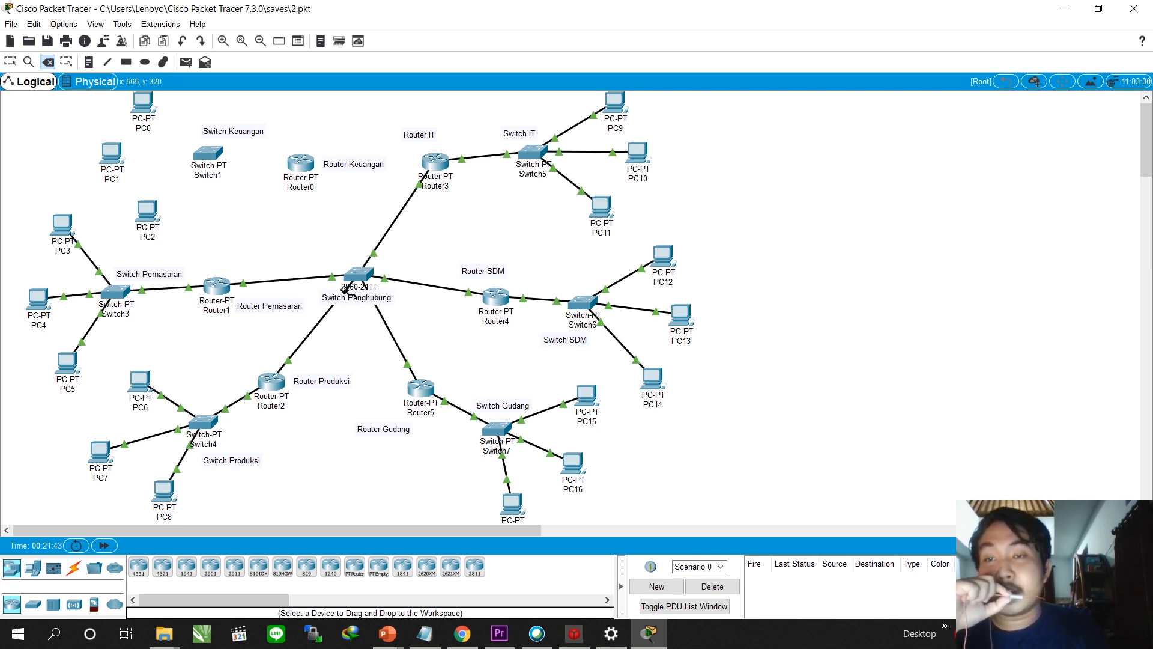
Connect PC0, PC1, PC2 and Router0 to Switch1, and Router0 to the central switch, with copper straight-through cables, using FastEthernet0 on PC2.
{"action": "mouse_move", "coordinate": [346, 290]}
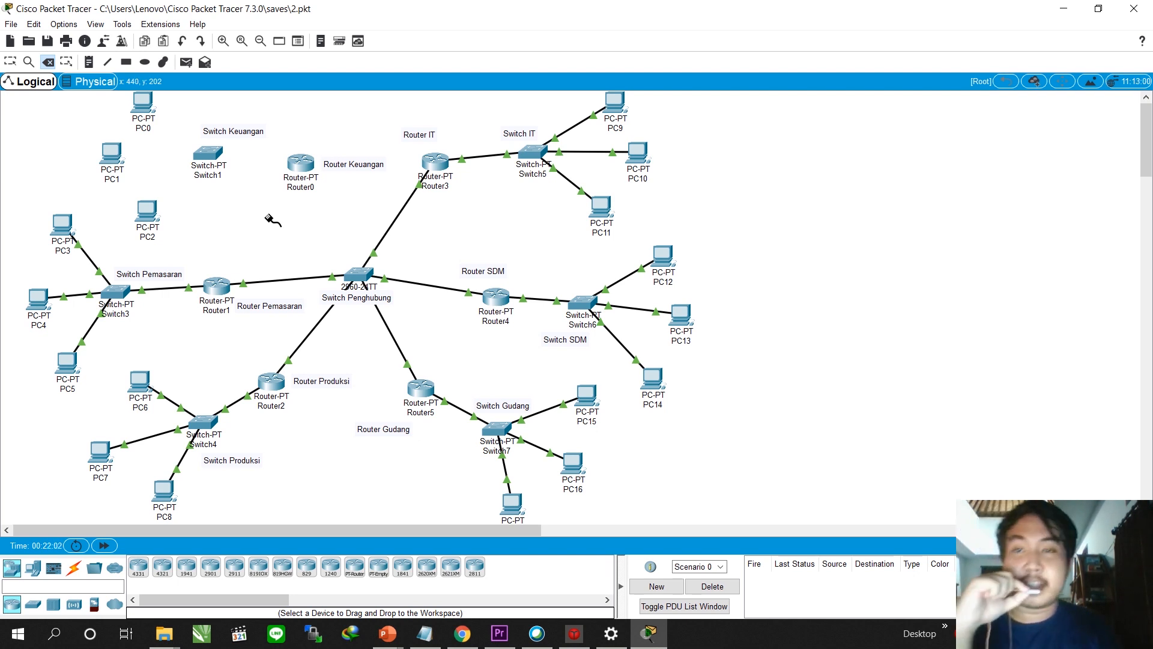
{"action": "left_click", "coordinate": [73, 574]}
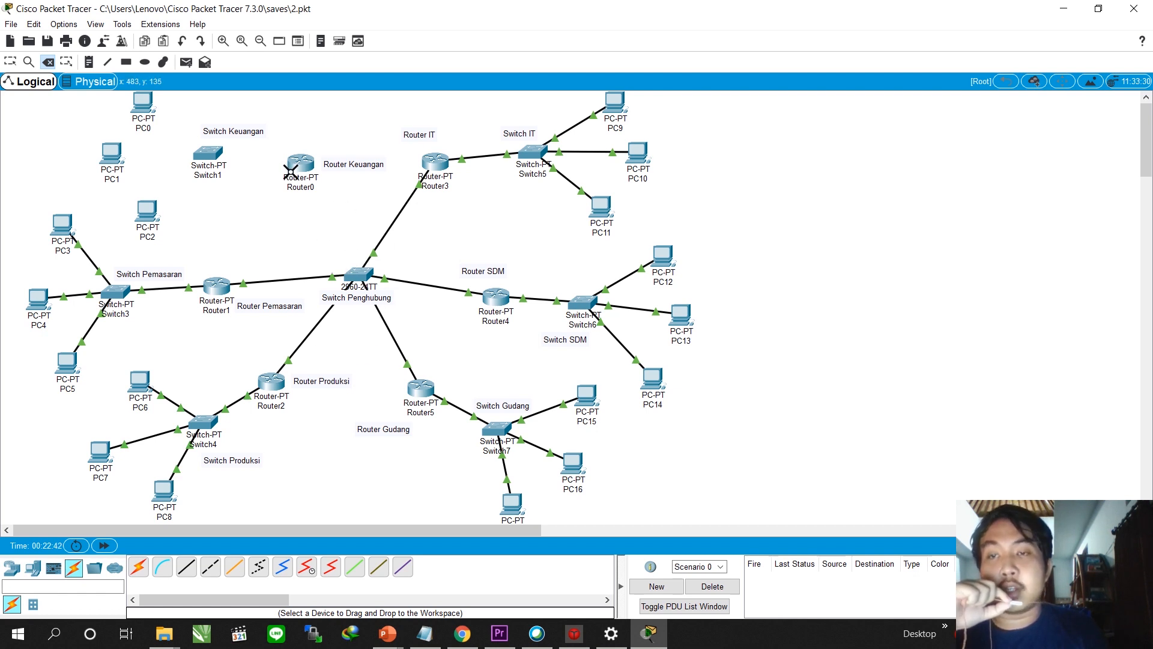
{"action": "left_click", "coordinate": [147, 210]}
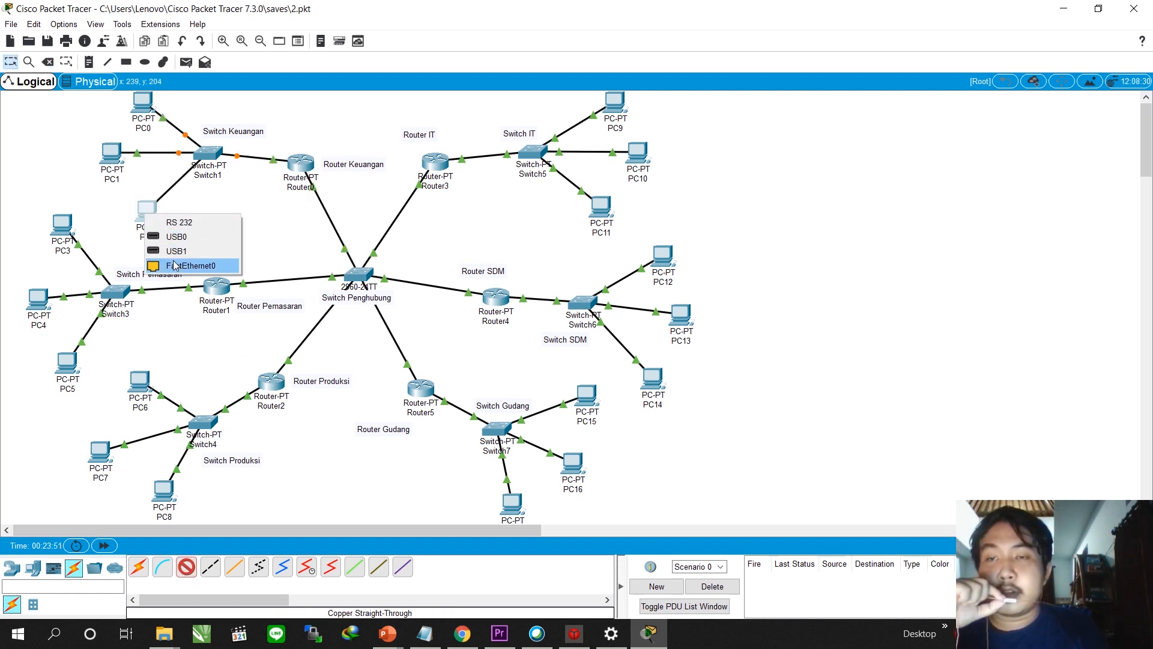
{"action": "left_click", "coordinate": [174, 265]}
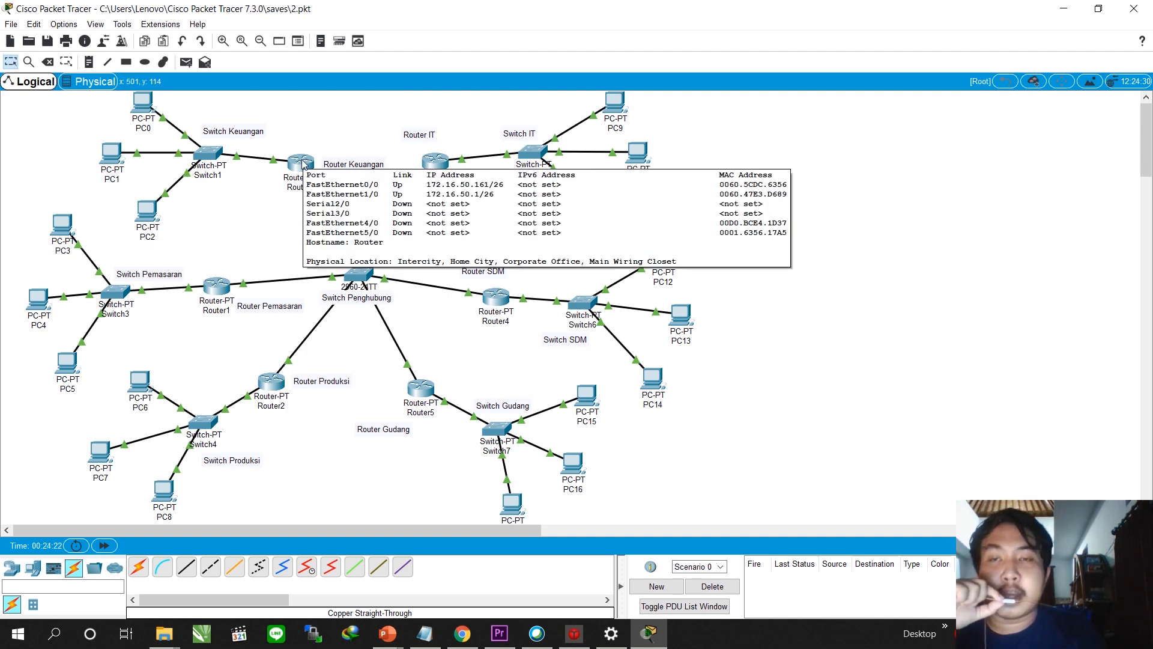
Examine the IP address and subnet mask of Router0's FastEthernet1/0 interface.
{"action": "left_click", "coordinate": [302, 163]}
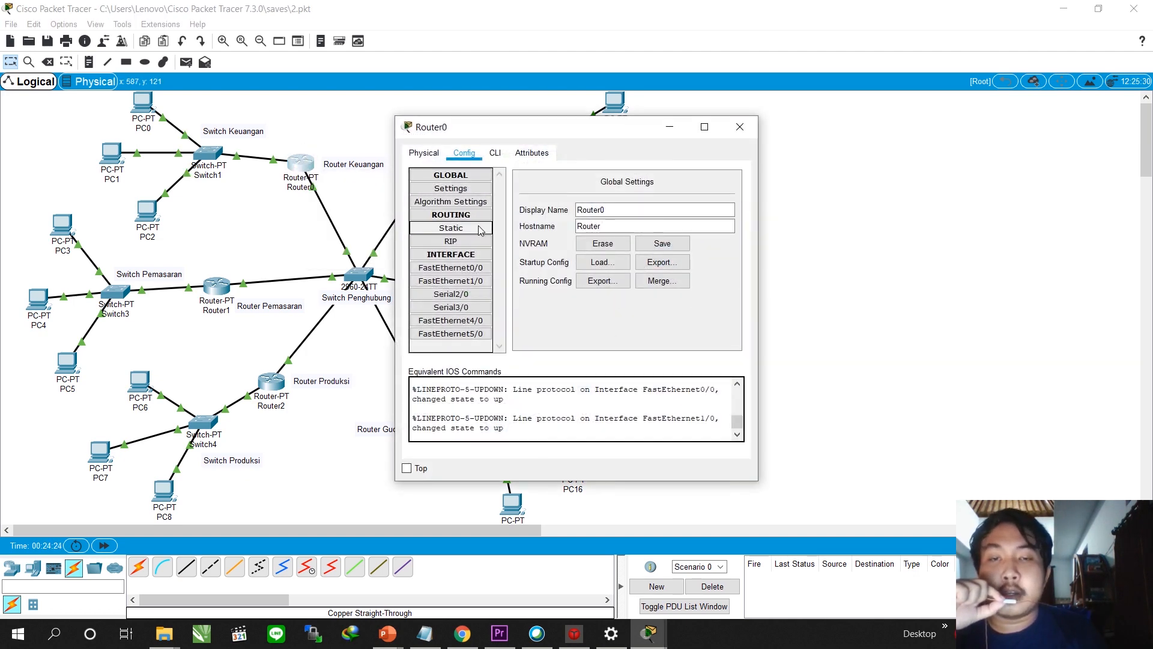
{"action": "left_click_drag", "start_coordinate": [600, 126], "coordinate": [798, 108]}
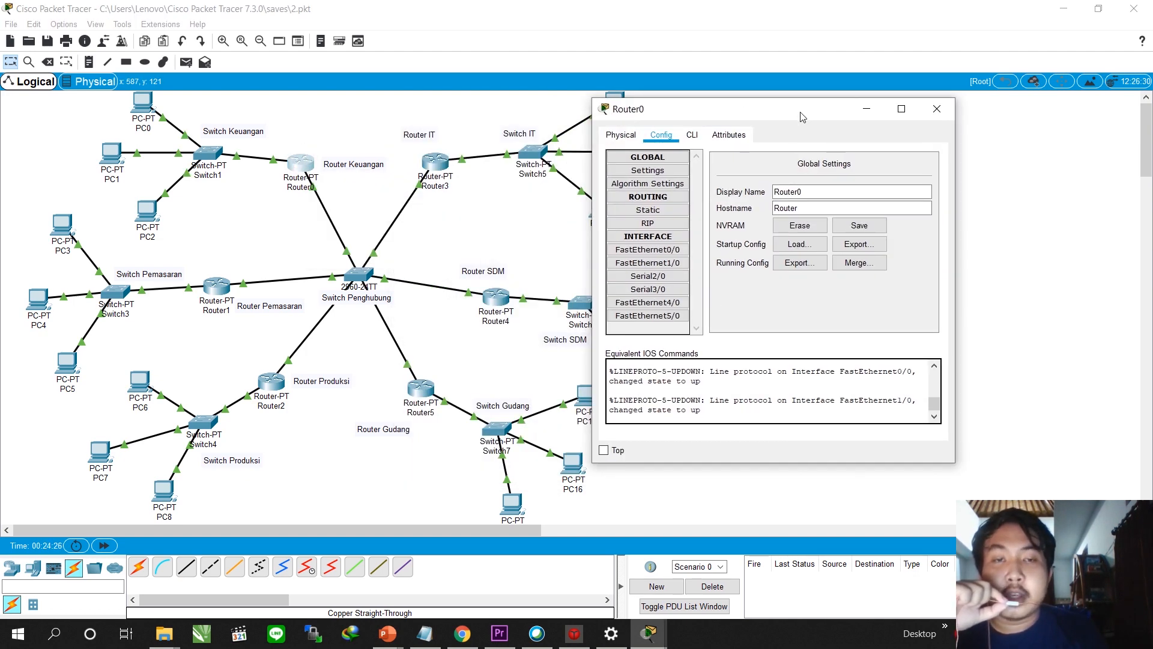
{"action": "left_click", "coordinate": [663, 265]}
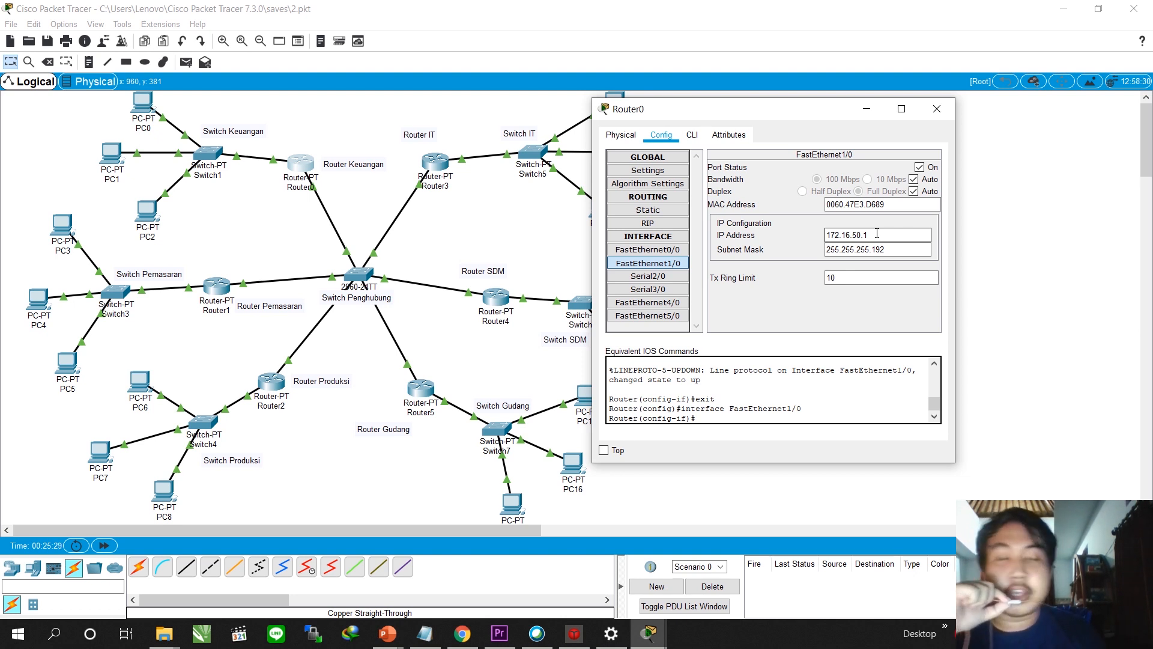
{"action": "left_click", "coordinate": [889, 249]}
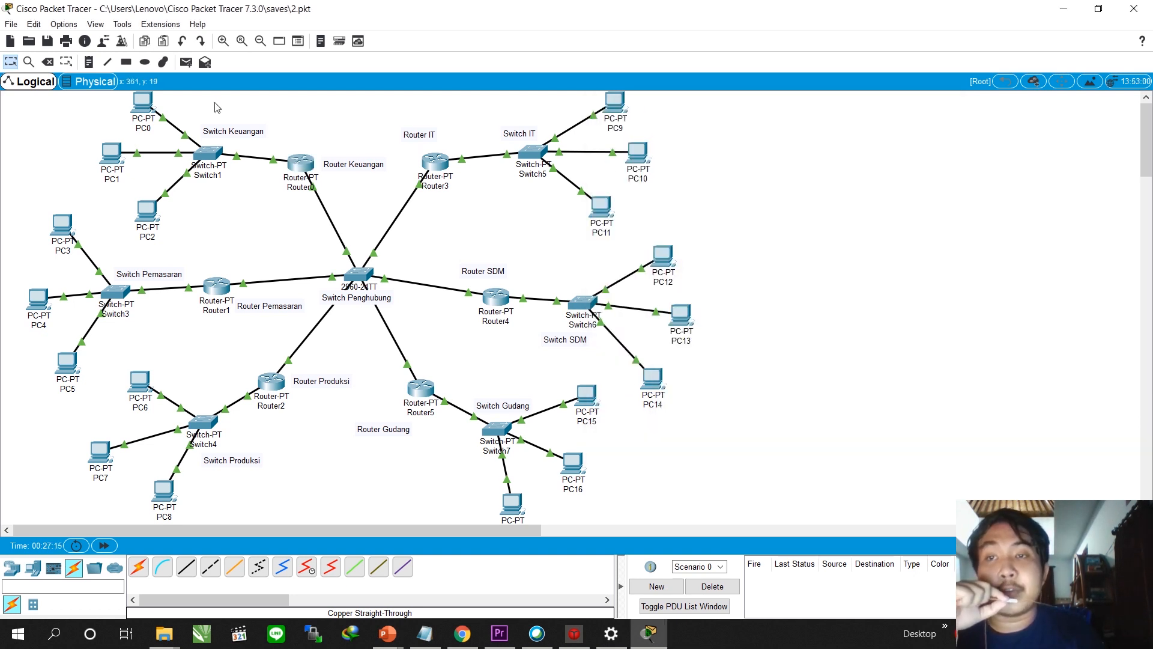
Open the IP configuration of PC0 to examine its addressing.
{"action": "left_click", "coordinate": [144, 102]}
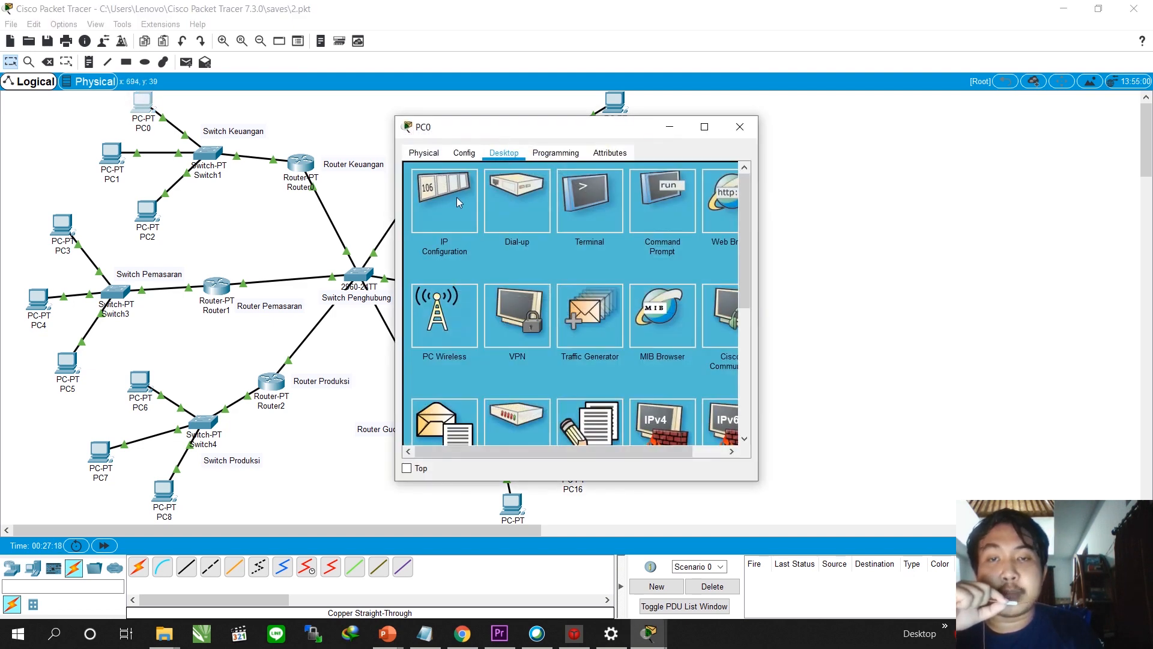
{"action": "left_click", "coordinate": [458, 201]}
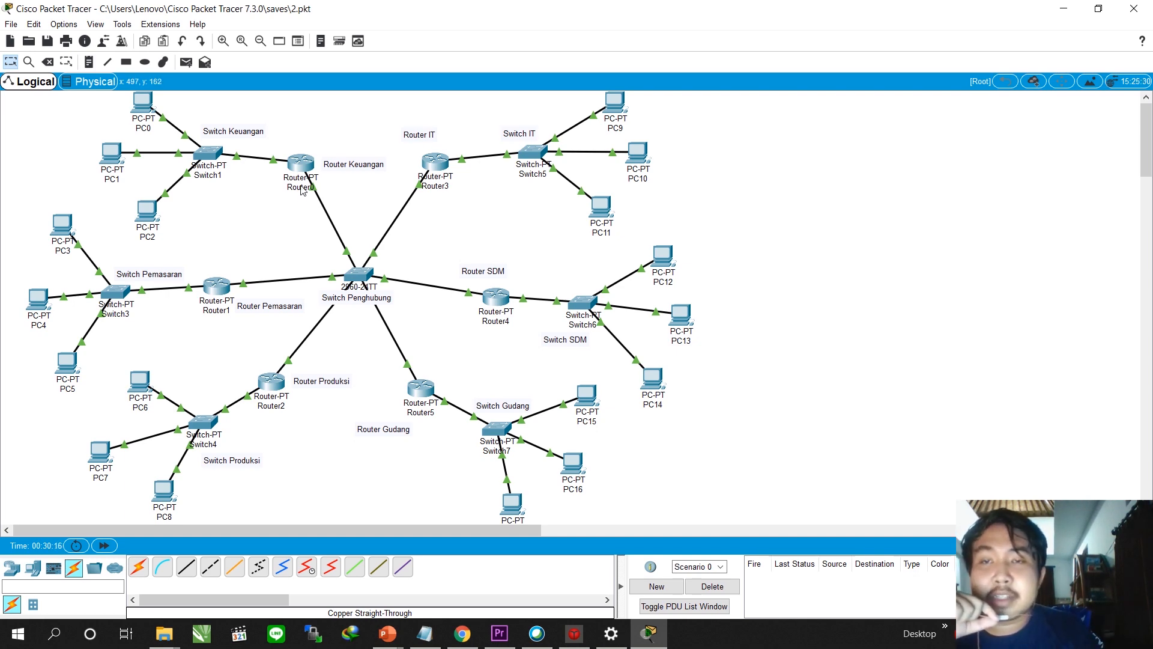
Examine the IP address and subnet mask of Router0's FastEthernet0/0 interface, keeping the topology in view.
{"action": "left_click", "coordinate": [306, 162]}
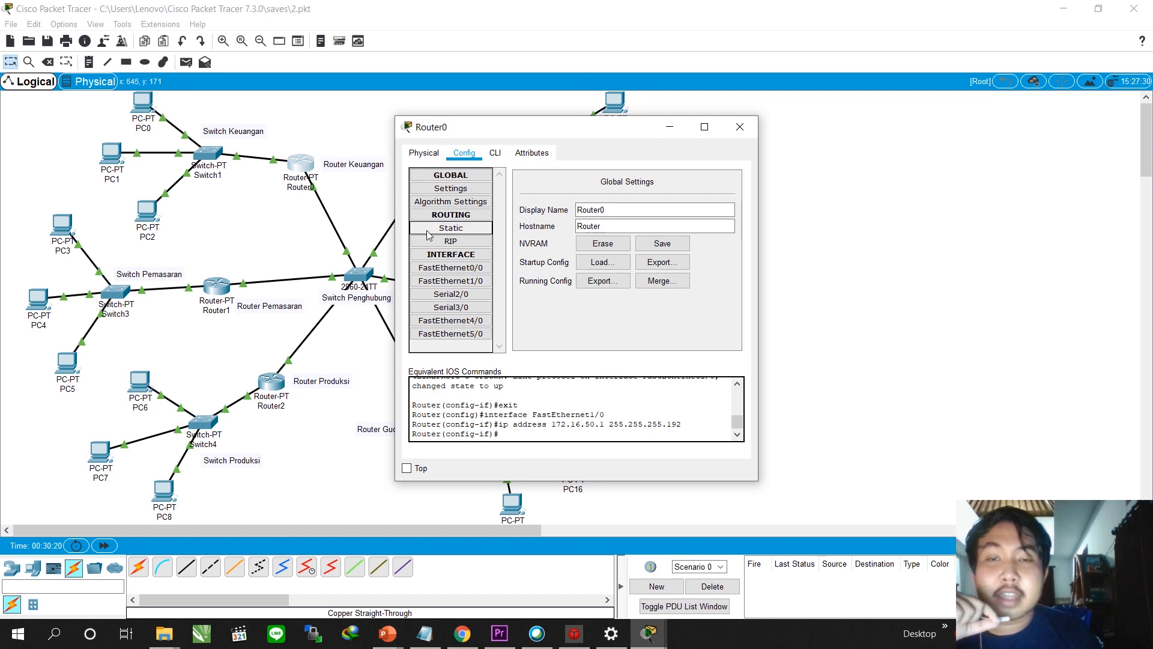
{"action": "left_click", "coordinate": [450, 267]}
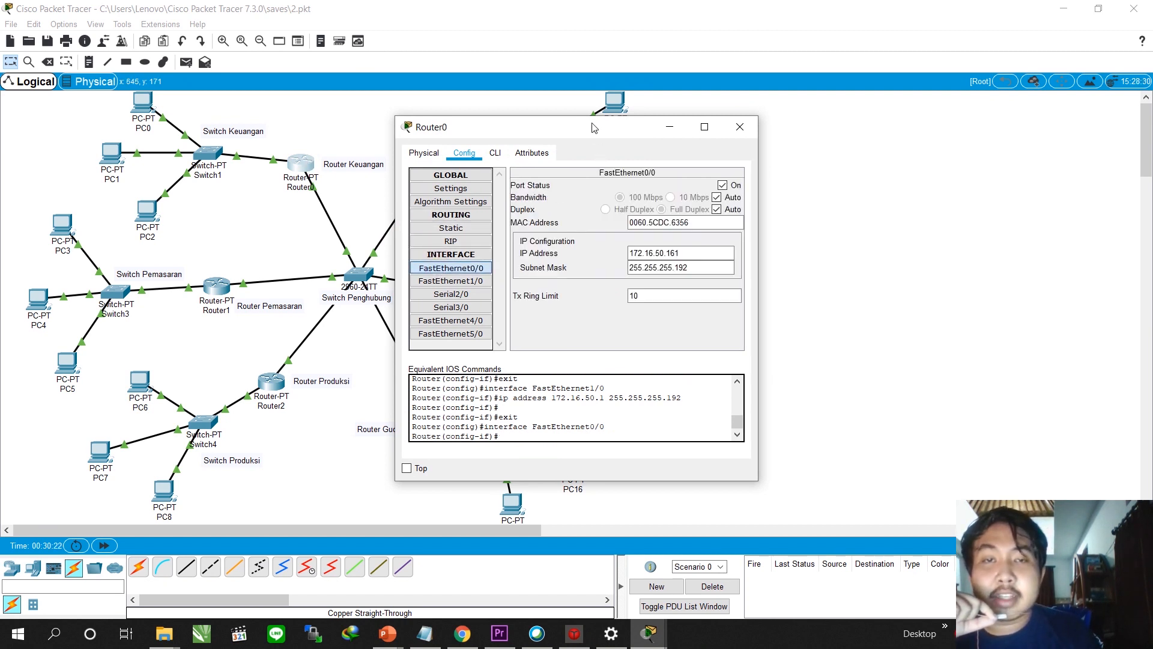
{"action": "left_click_drag", "start_coordinate": [594, 127], "coordinate": [658, 124]}
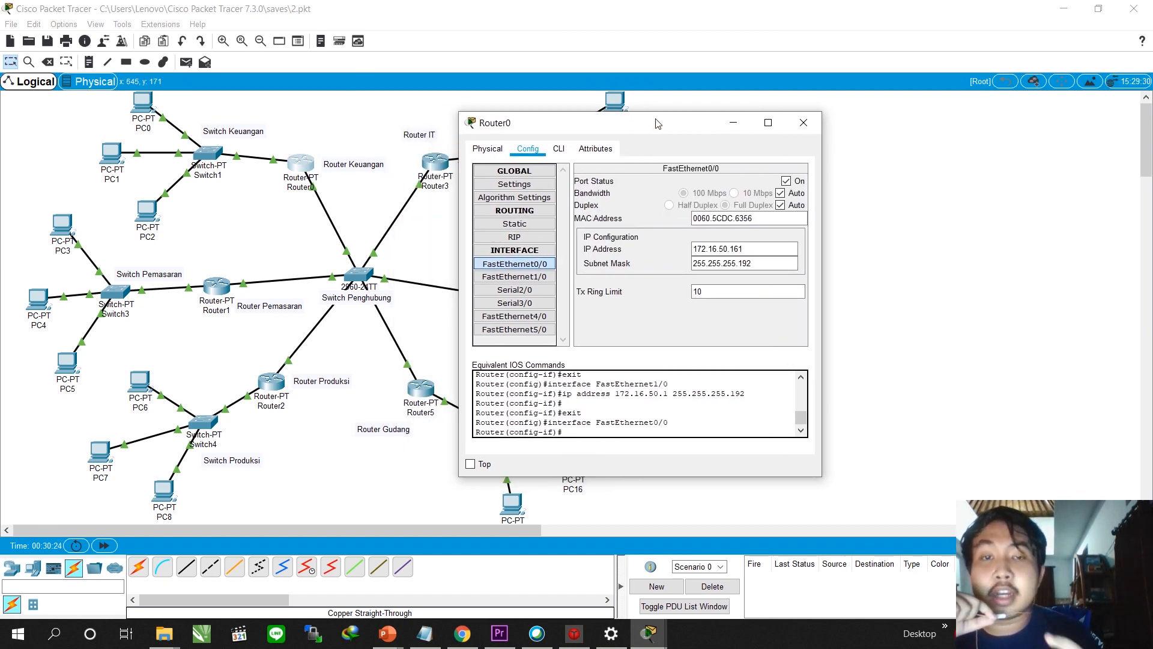
{"action": "left_click_drag", "start_coordinate": [661, 122], "coordinate": [700, 123]}
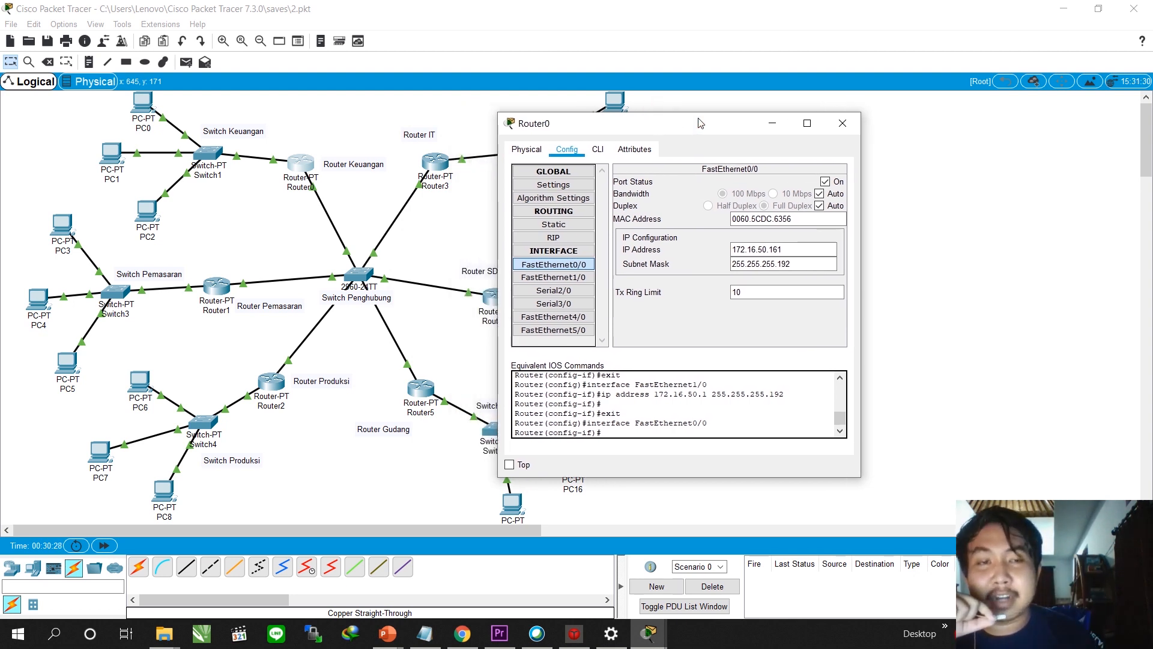
{"action": "left_click_drag", "start_coordinate": [699, 123], "coordinate": [723, 124]}
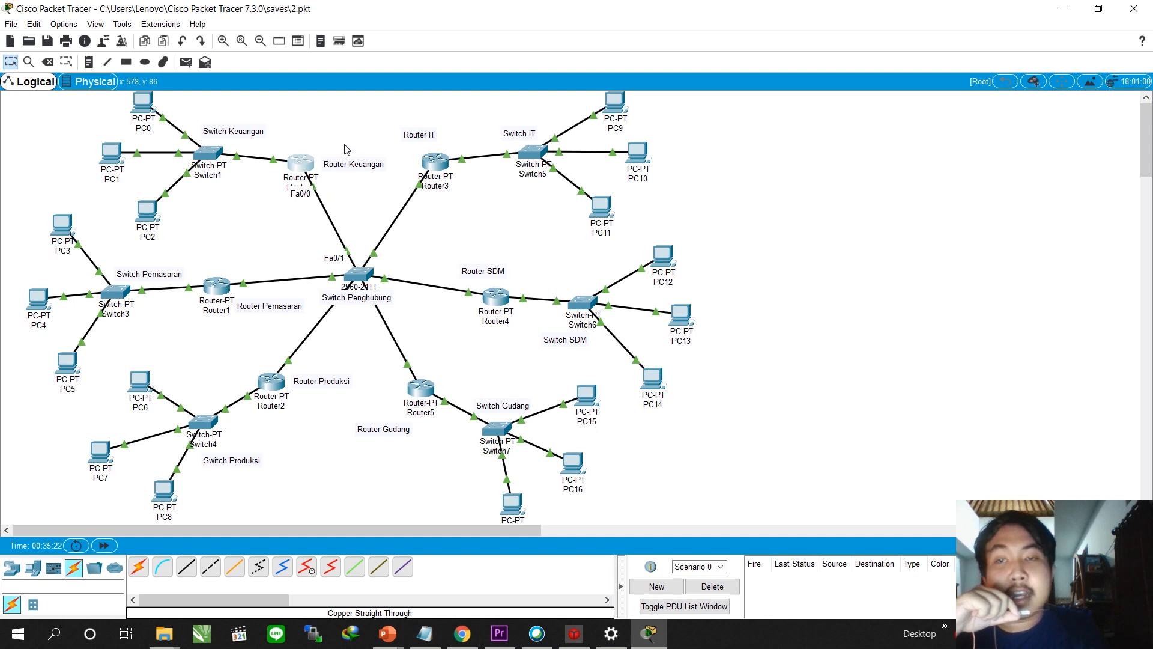
Open Router0's static routing settings and enter 172.16.50.64 as the network of a route.
{"action": "mouse_move", "coordinate": [314, 165]}
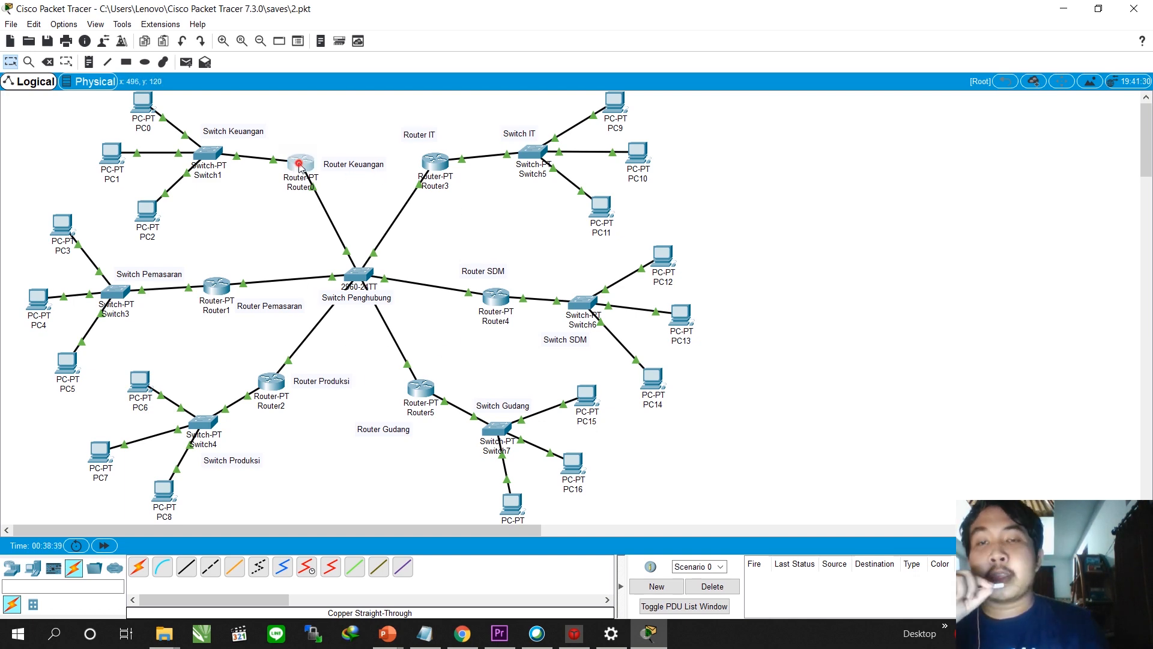
{"action": "left_click", "coordinate": [300, 166]}
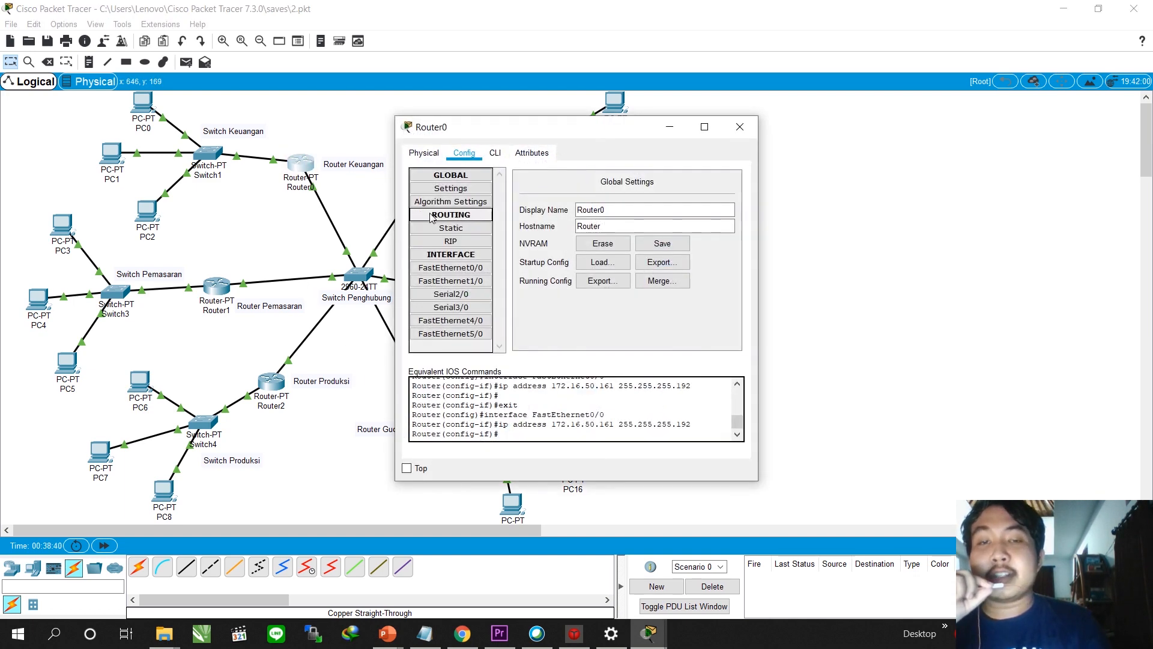
{"action": "left_click", "coordinate": [451, 229]}
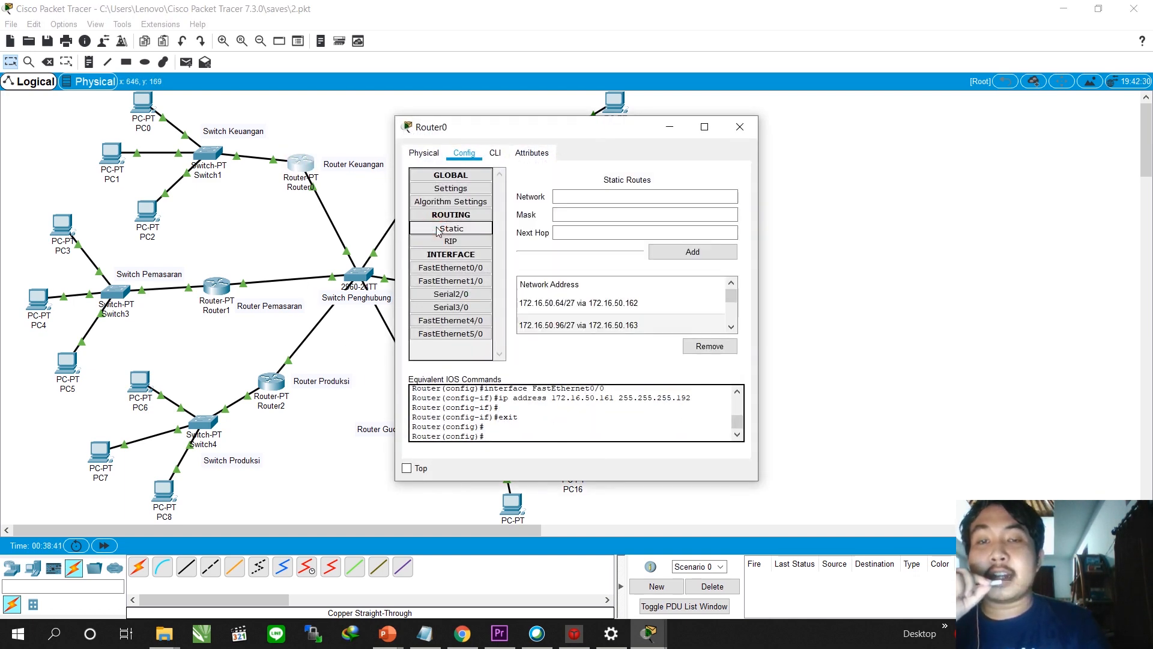
{"action": "left_click", "coordinate": [600, 196]}
{"action": "left_click_drag", "start_coordinate": [605, 134], "coordinate": [642, 120]}
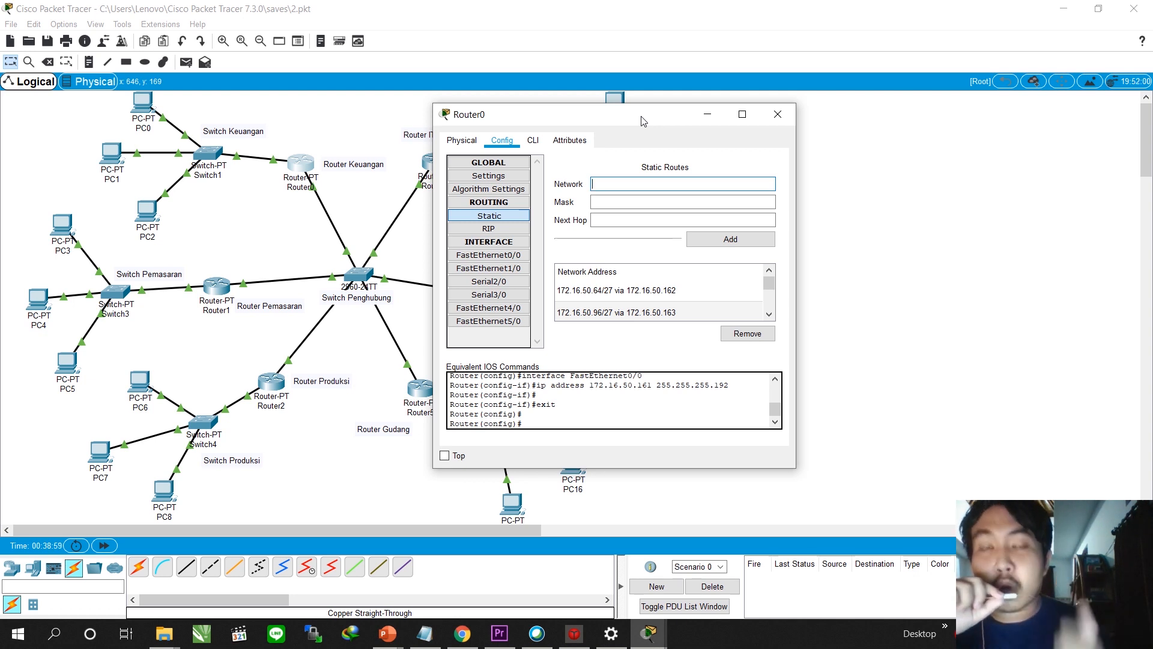
{"action": "left_click_drag", "start_coordinate": [643, 122], "coordinate": [701, 127]}
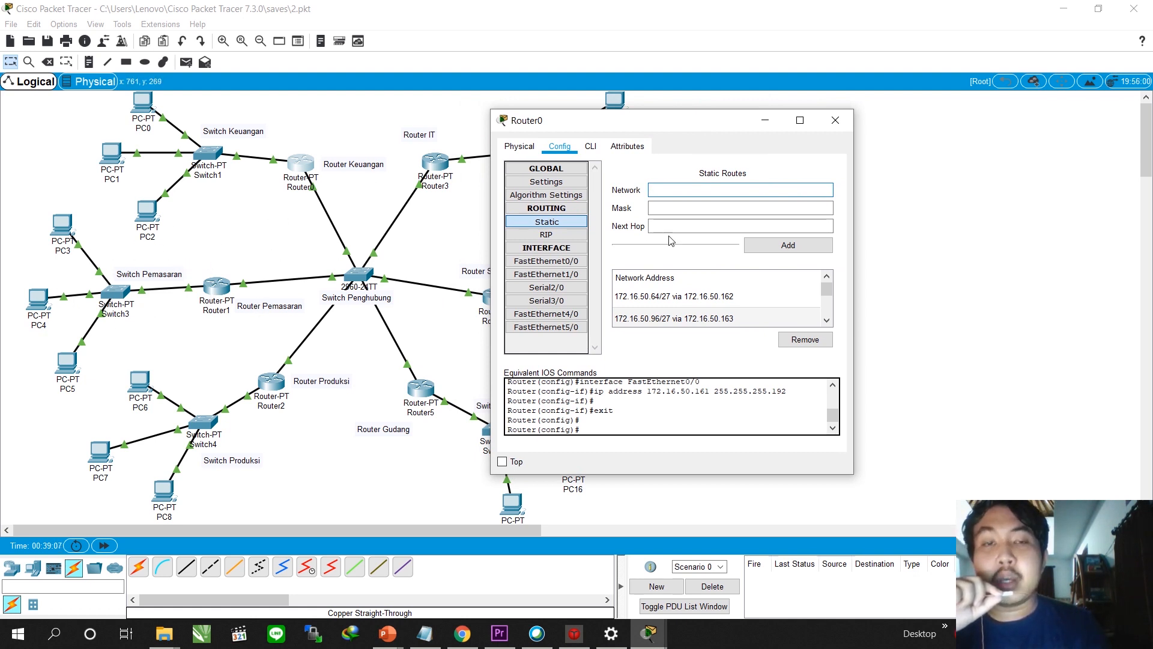
{"action": "left_click", "coordinate": [701, 191]}
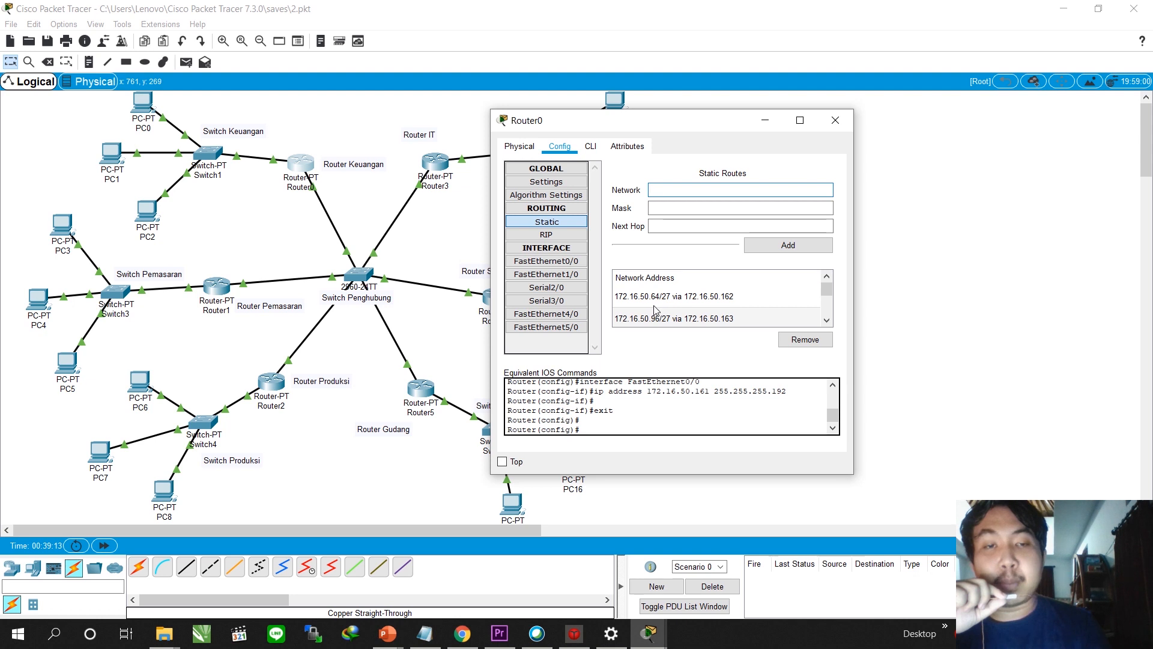
{"action": "type", "text": "172."}
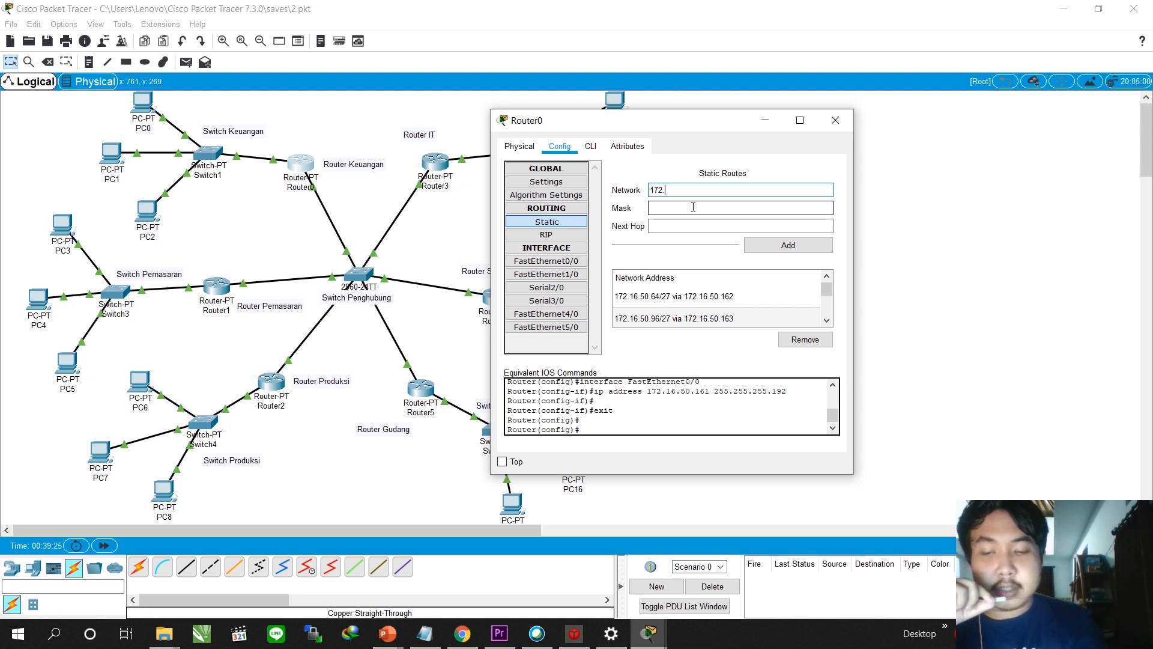
{"action": "type", "text": "16.50"}
{"action": "type", "text": "."}
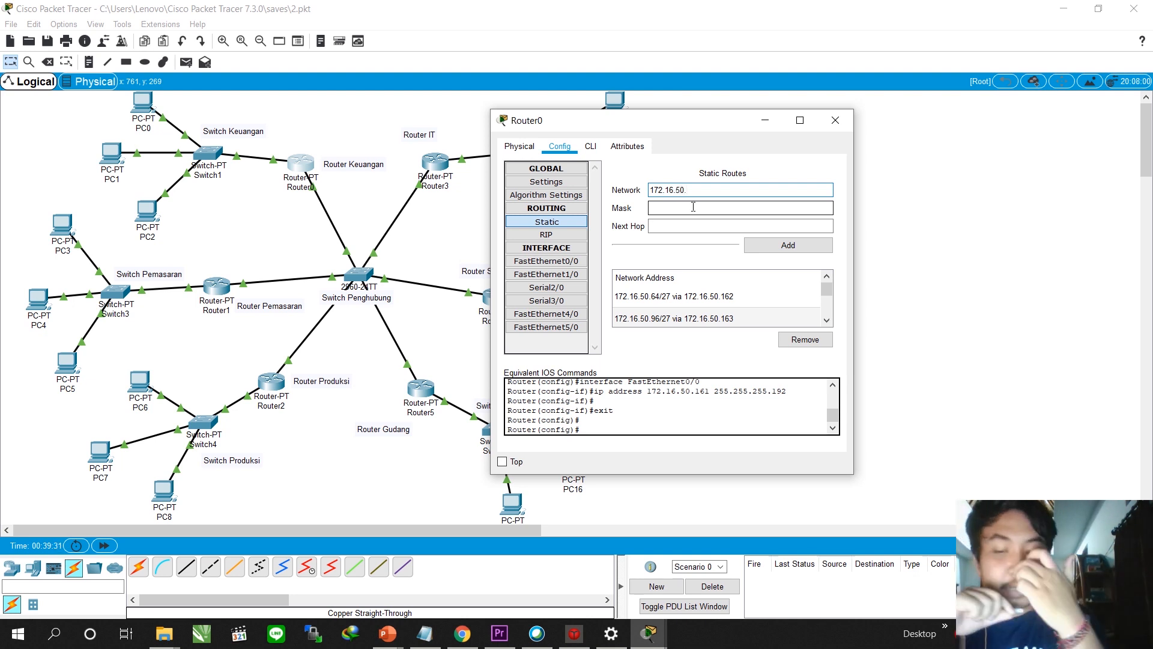
{"action": "type", "text": "64"}
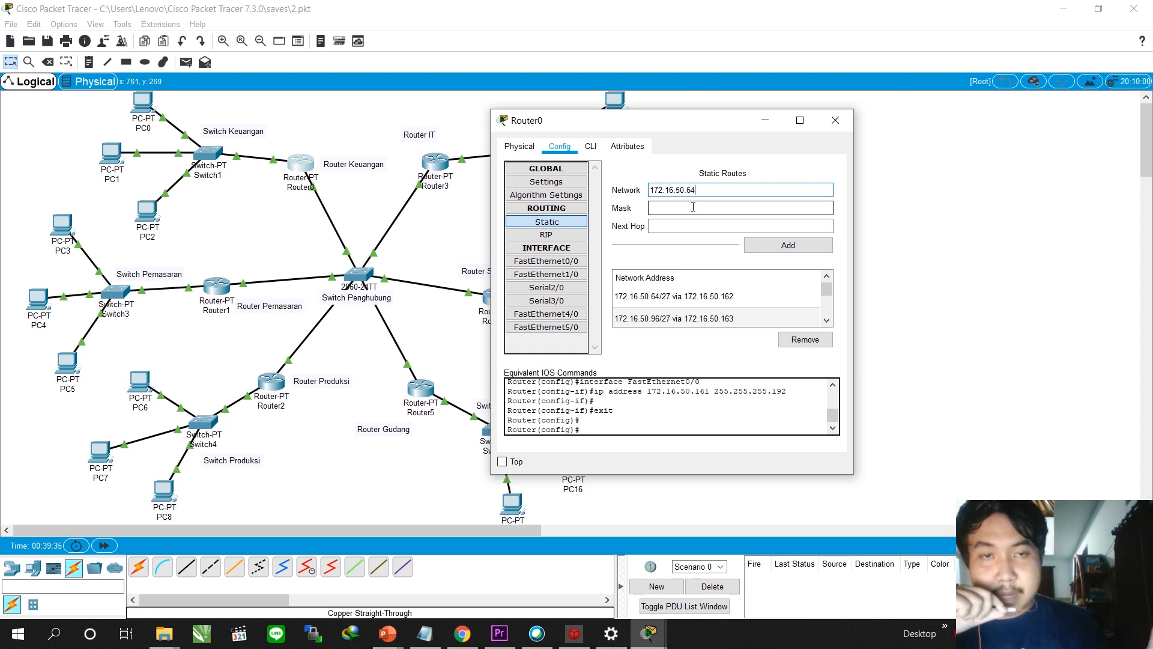
Fill in the static route's mask as 255.255.255.224 and its next hop as 172.16.50.162.
{"action": "left_click", "coordinate": [693, 207]}
{"action": "type", "text": "255.255.255.224"}
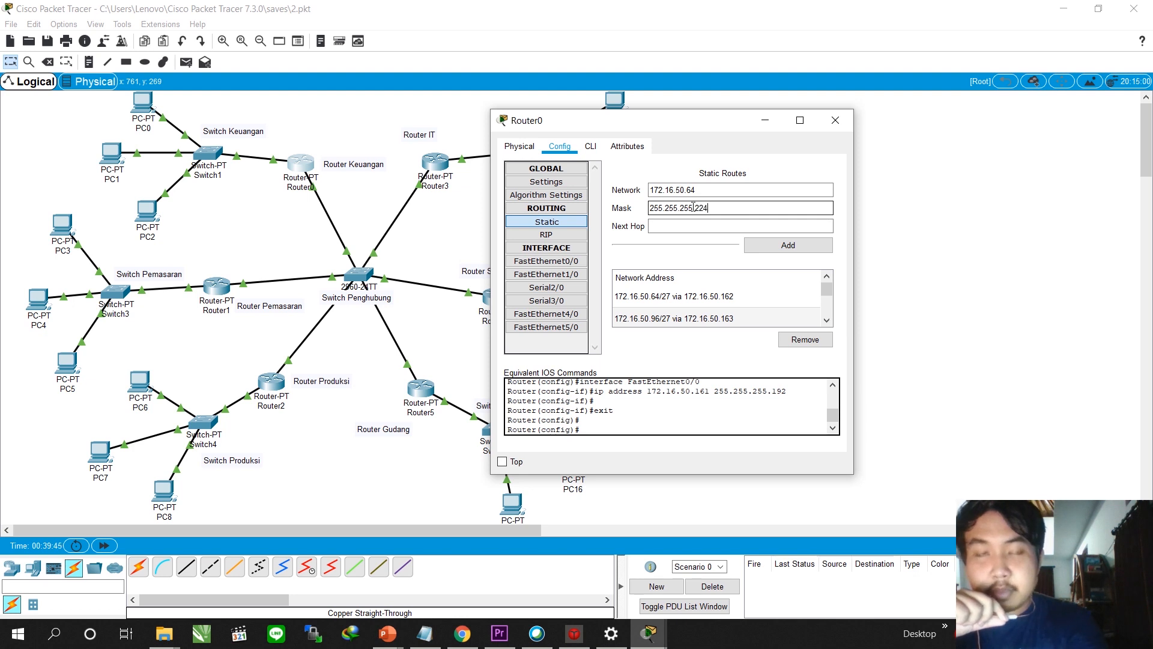
{"action": "key", "text": "Tab"}
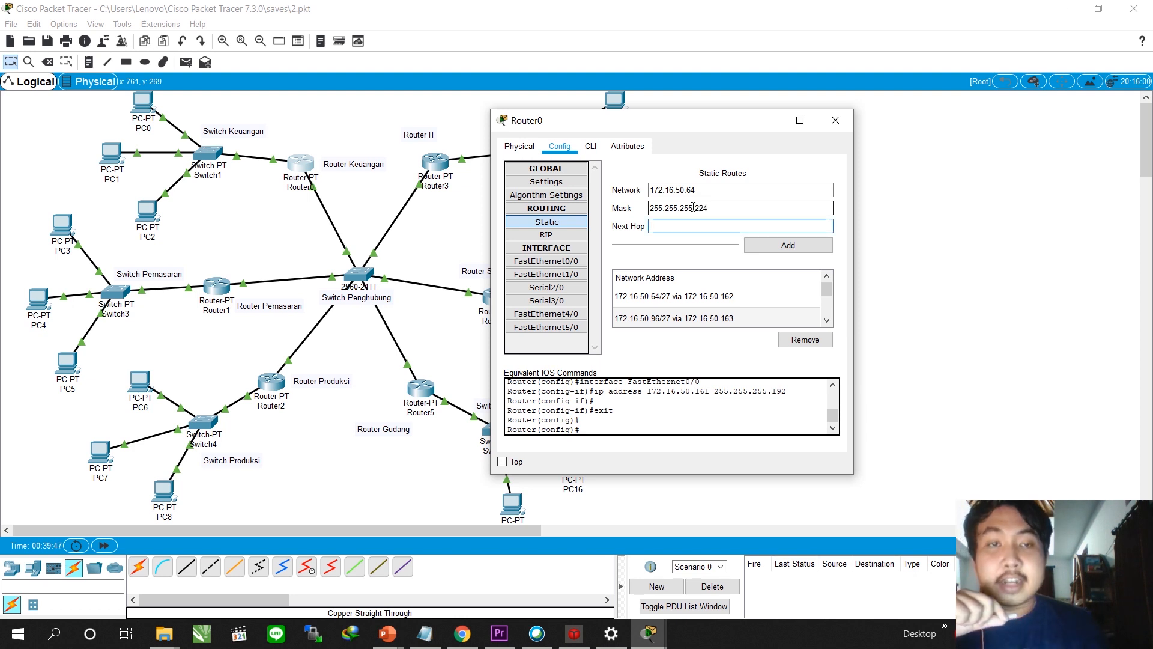
{"action": "left_click_drag", "start_coordinate": [739, 120], "coordinate": [812, 121]}
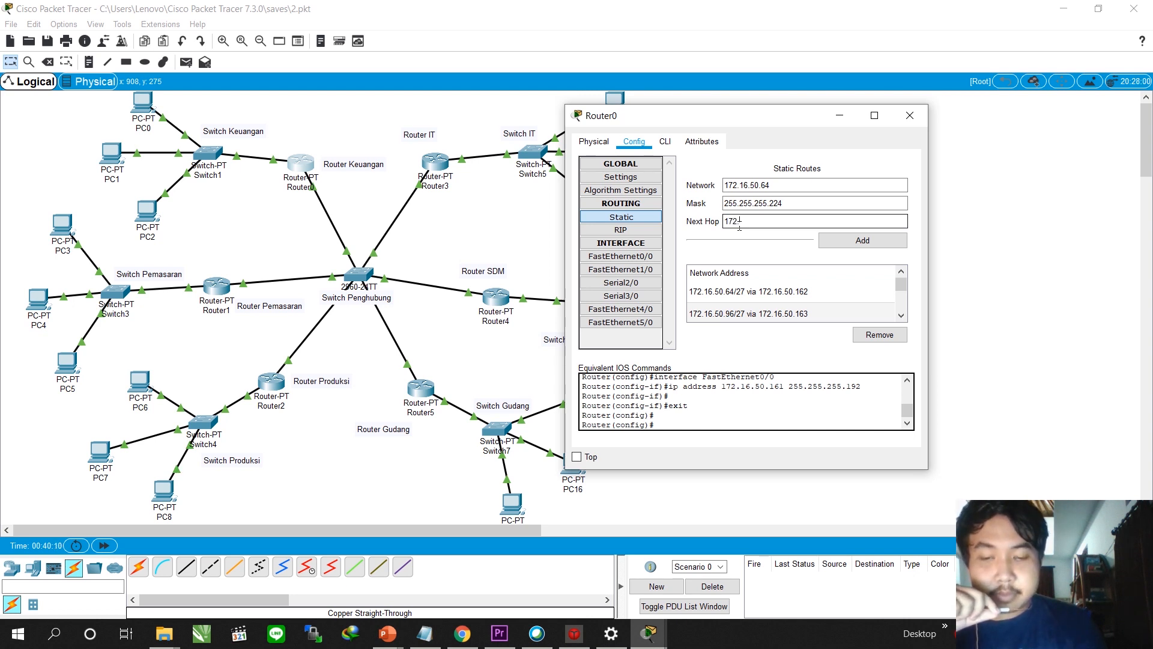
{"action": "type", "text": ".16.50.162"}
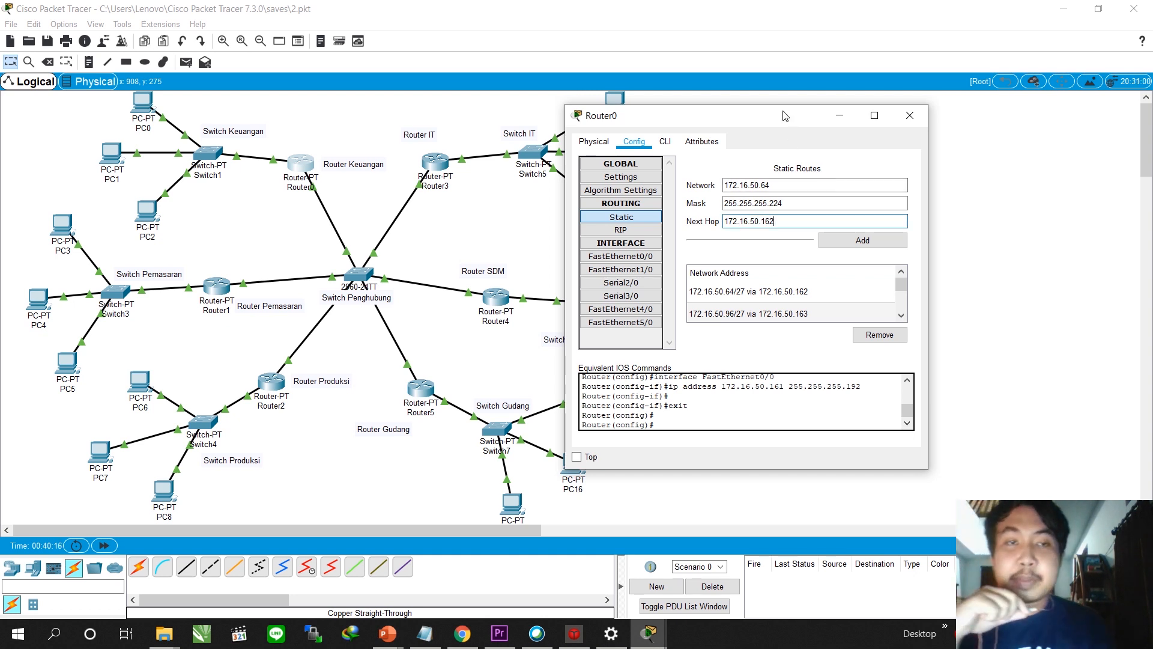
Look through the list of static routes configured on Router0, and close its window.
{"action": "left_click_drag", "start_coordinate": [781, 109], "coordinate": [907, 96]}
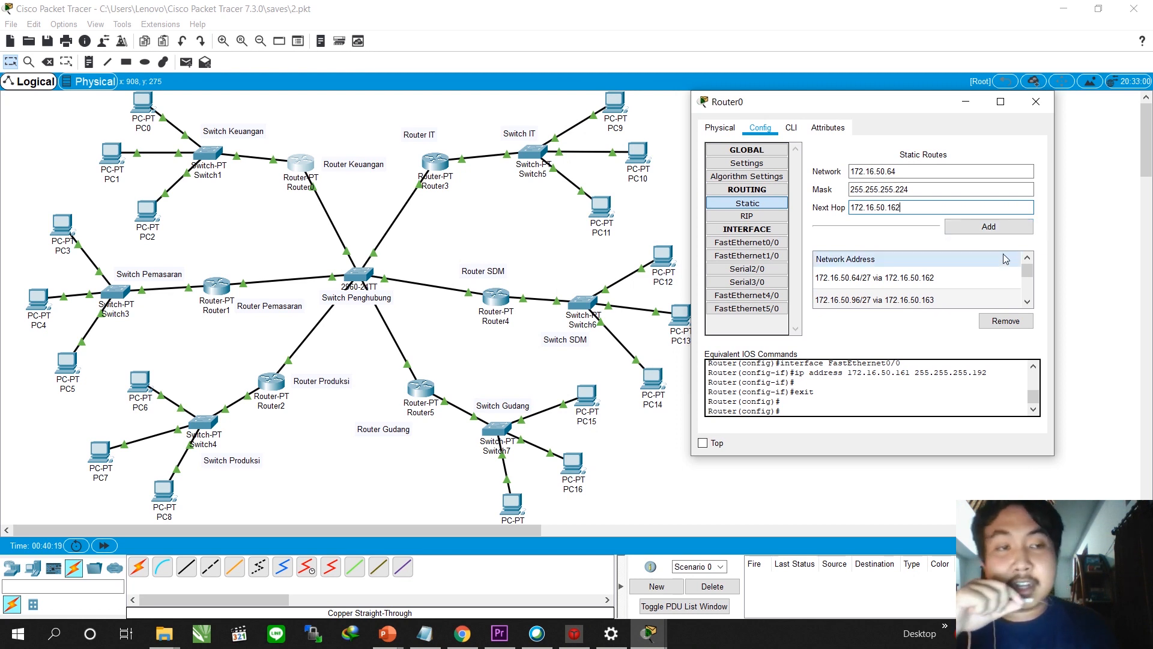
{"action": "mouse_move", "coordinate": [1028, 271]}
{"action": "left_mouse_down"}
{"action": "mouse_move", "coordinate": [1029, 299]}
{"action": "mouse_move", "coordinate": [1026, 273]}
{"action": "left_mouse_up"}
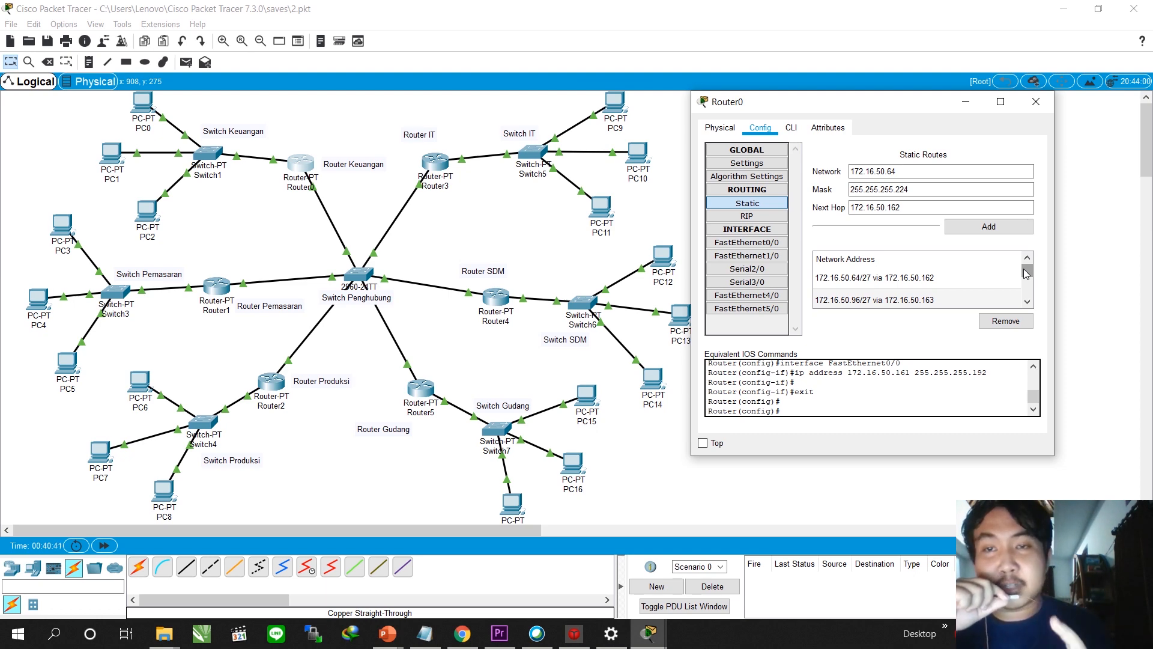
{"action": "left_click", "coordinate": [1036, 101]}
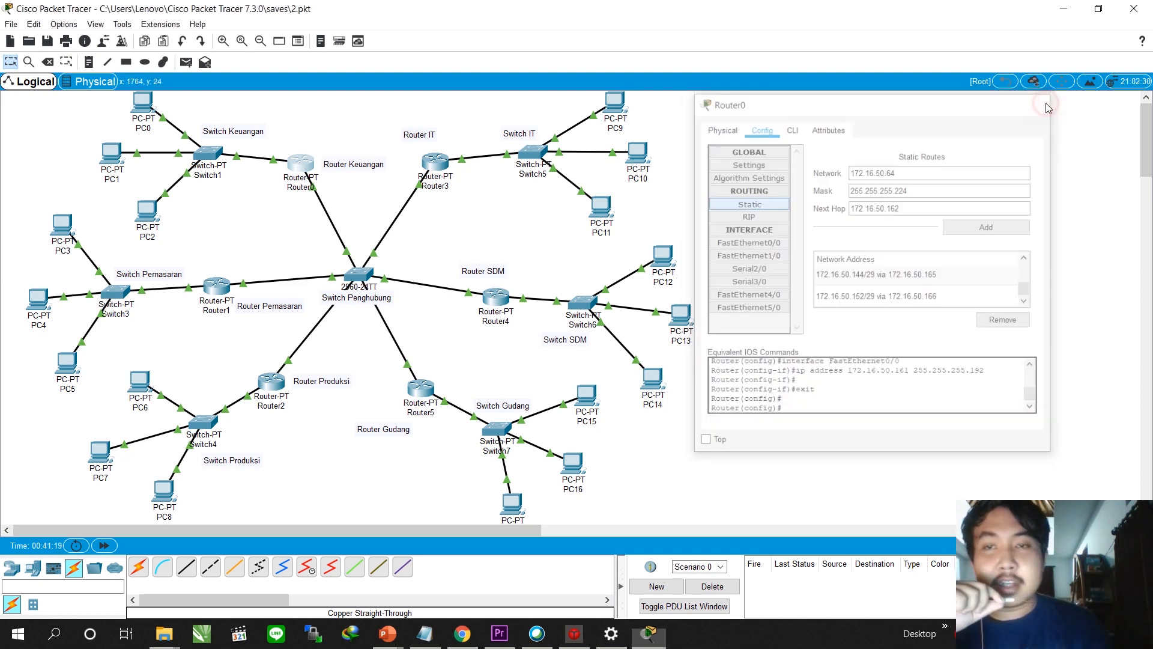
Open Router1's static routing settings and examine its configured routes.
{"action": "left_click", "coordinate": [218, 287]}
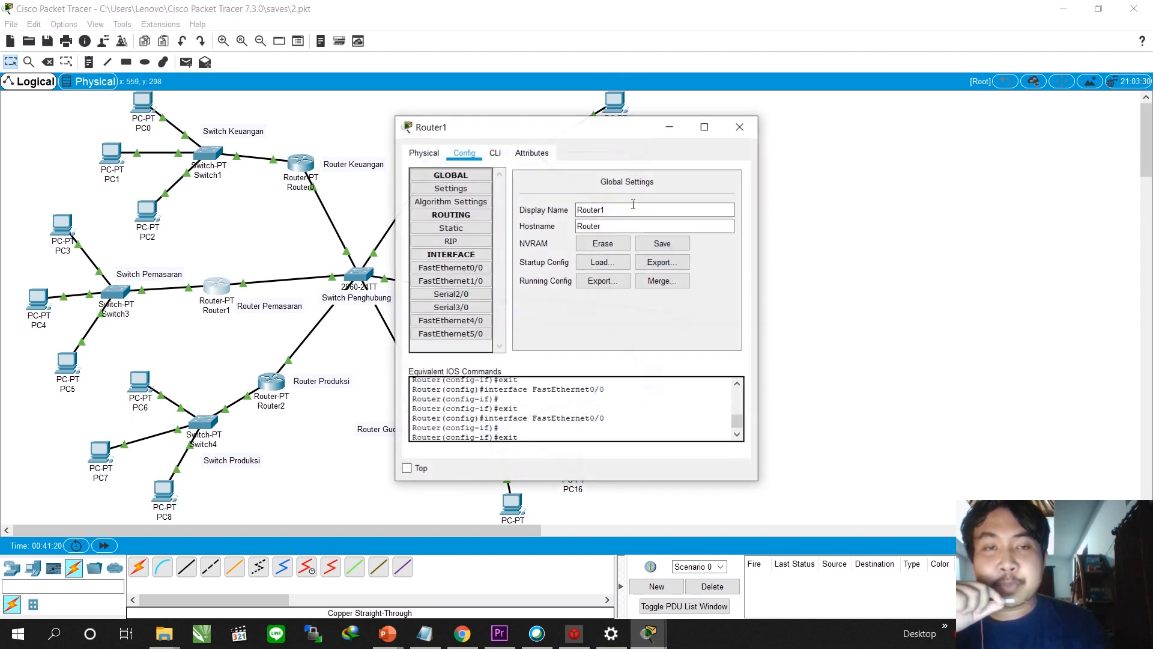
{"action": "left_click", "coordinate": [451, 229]}
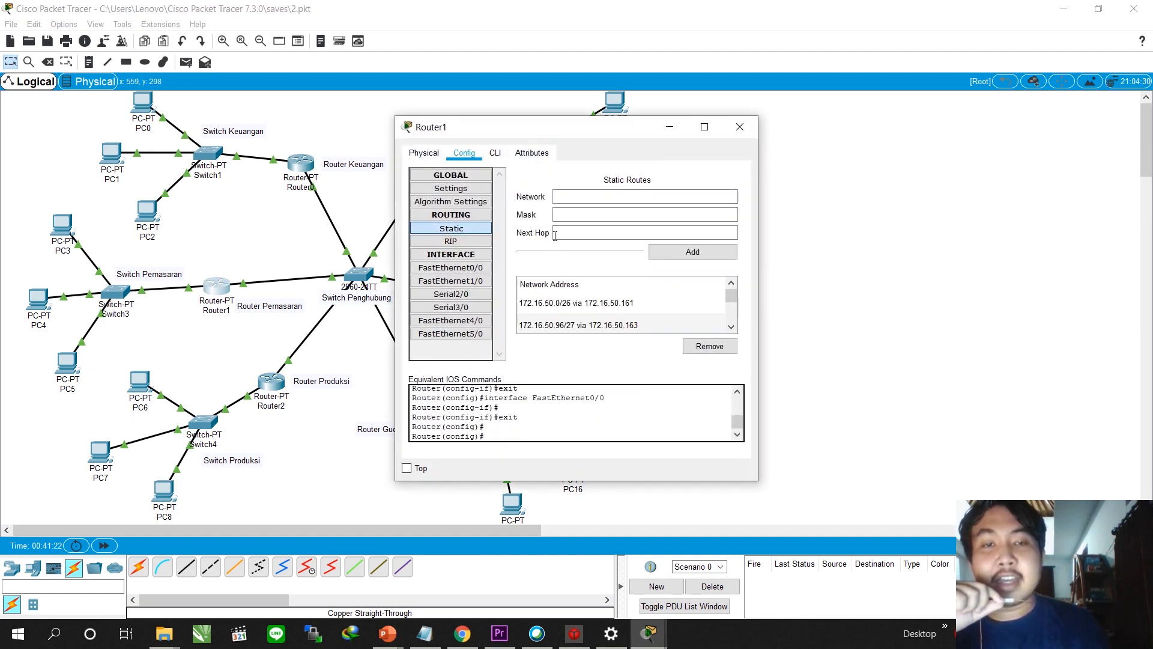
{"action": "left_click_drag", "start_coordinate": [587, 134], "coordinate": [849, 131]}
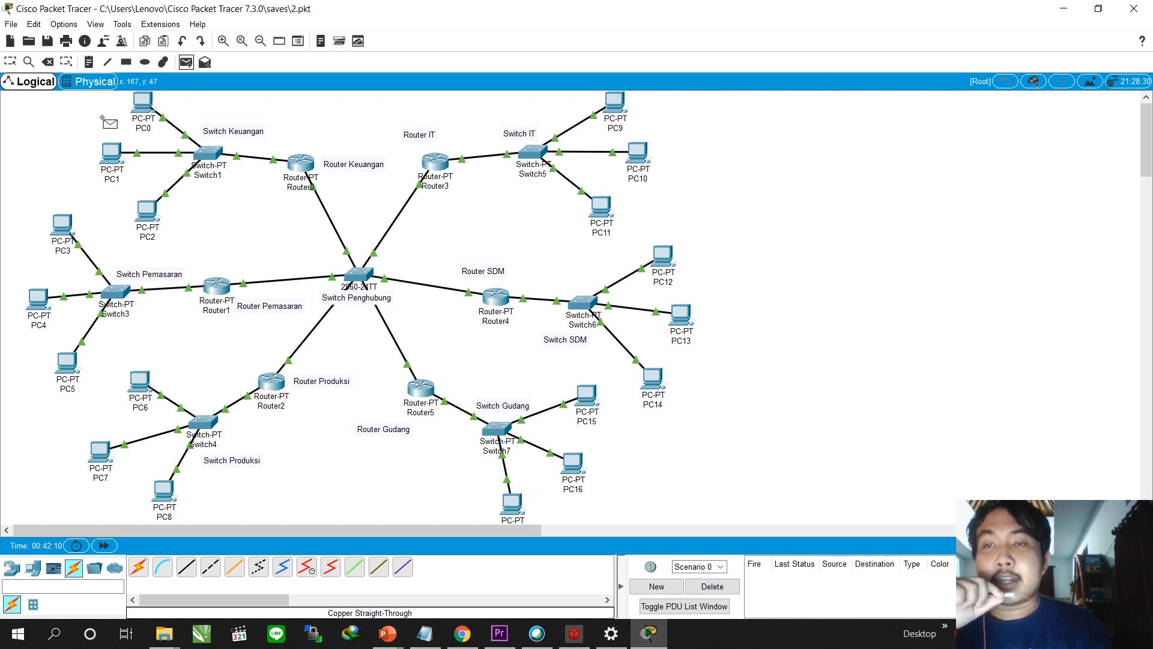
Test connectivity from the Keuangan department by sending simple PDUs from PC0 to PC3 and from PC0 to PC9.
{"action": "left_click", "coordinate": [148, 109]}
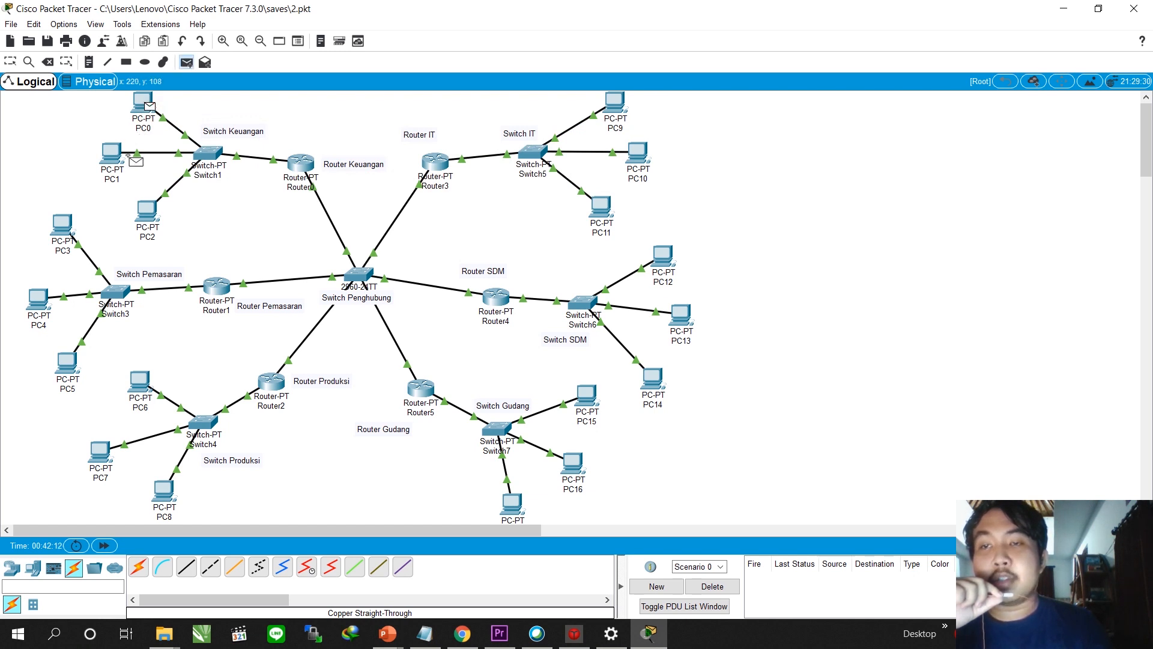
{"action": "left_click", "coordinate": [122, 161]}
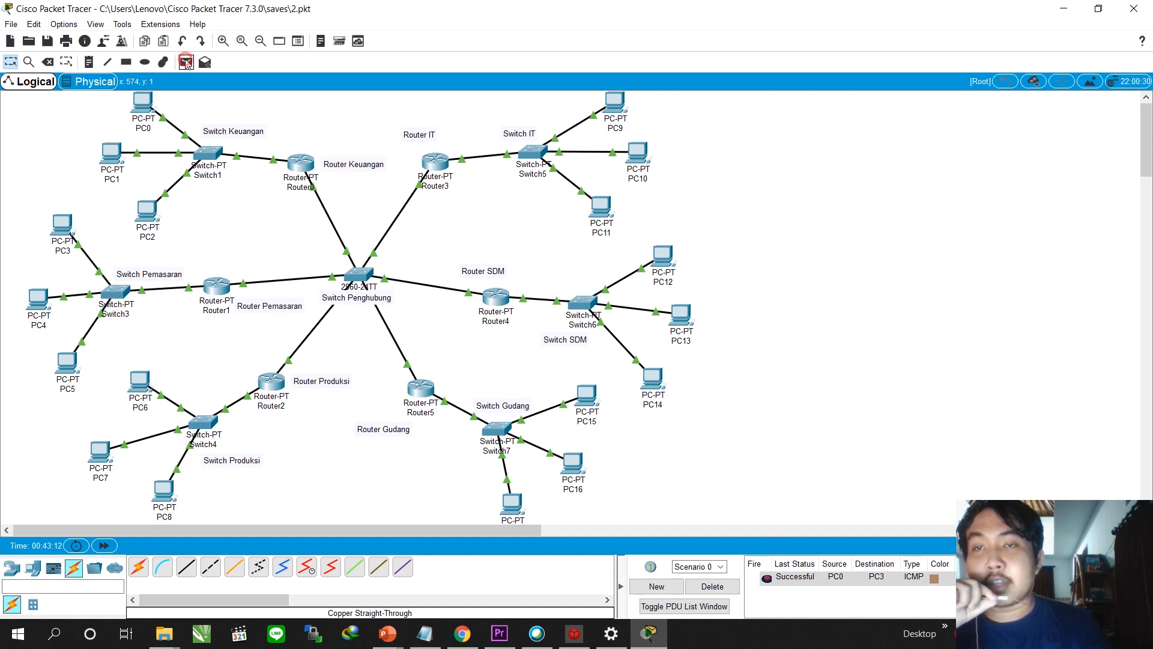
{"action": "left_click", "coordinate": [186, 63]}
{"action": "left_click", "coordinate": [144, 104]}
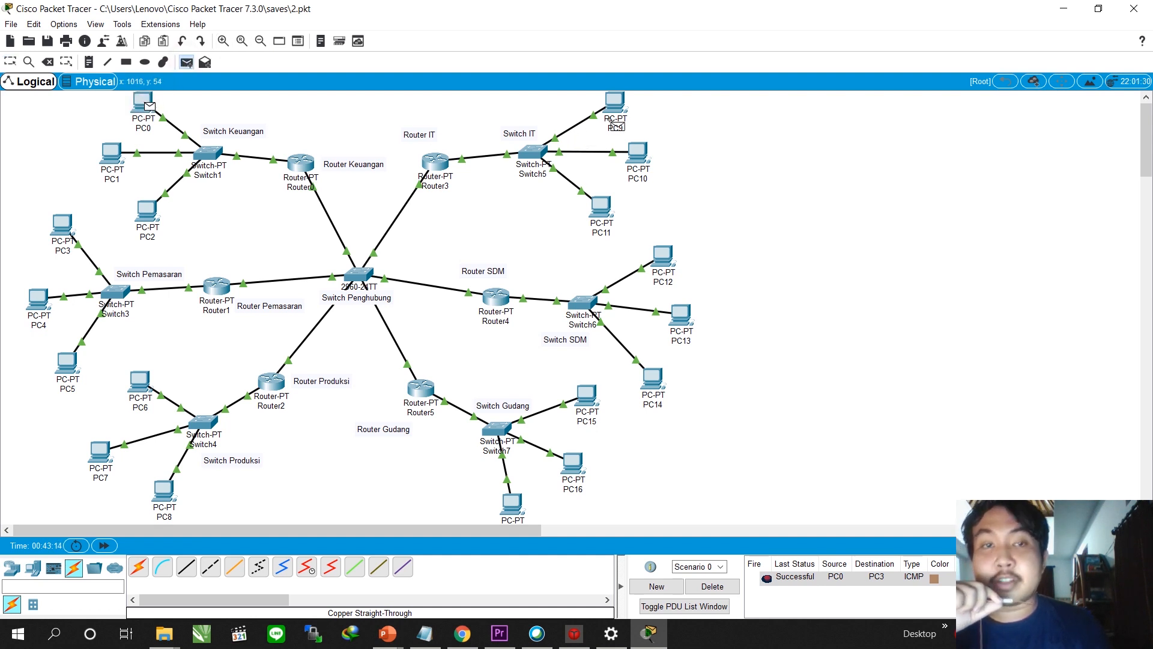
{"action": "left_click", "coordinate": [617, 112]}
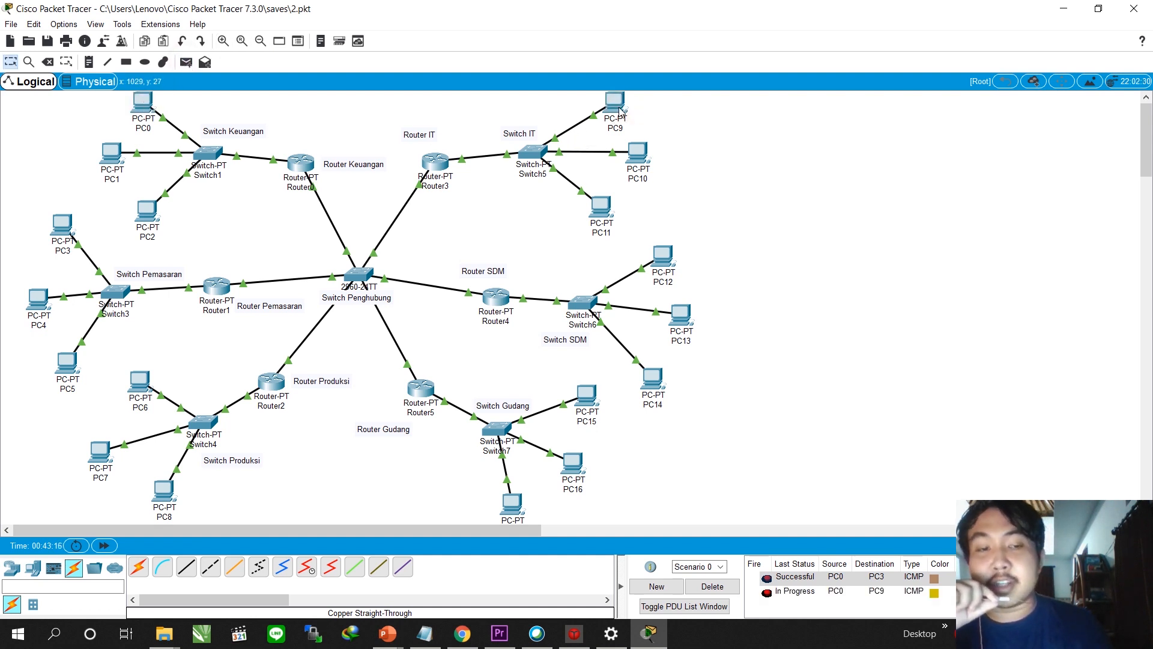
Repeat the simple PDU test from PC0 to PC9, and delete Scenario 0 with its list of PDUs.
{"action": "left_click", "coordinate": [187, 62]}
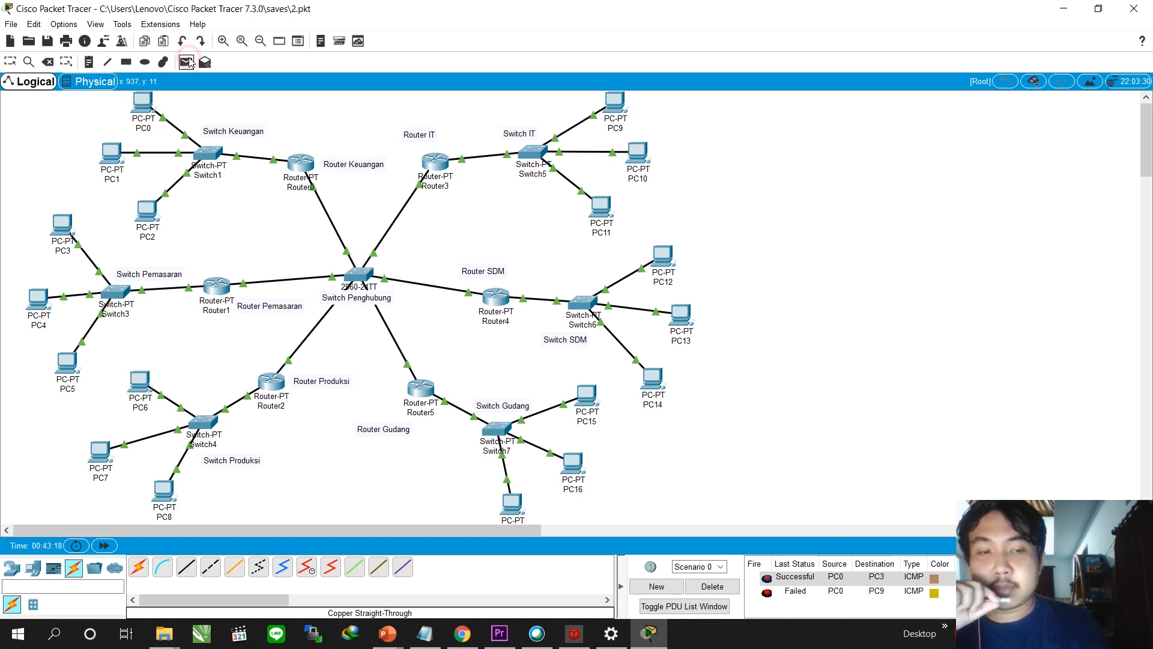
{"action": "left_click", "coordinate": [144, 103]}
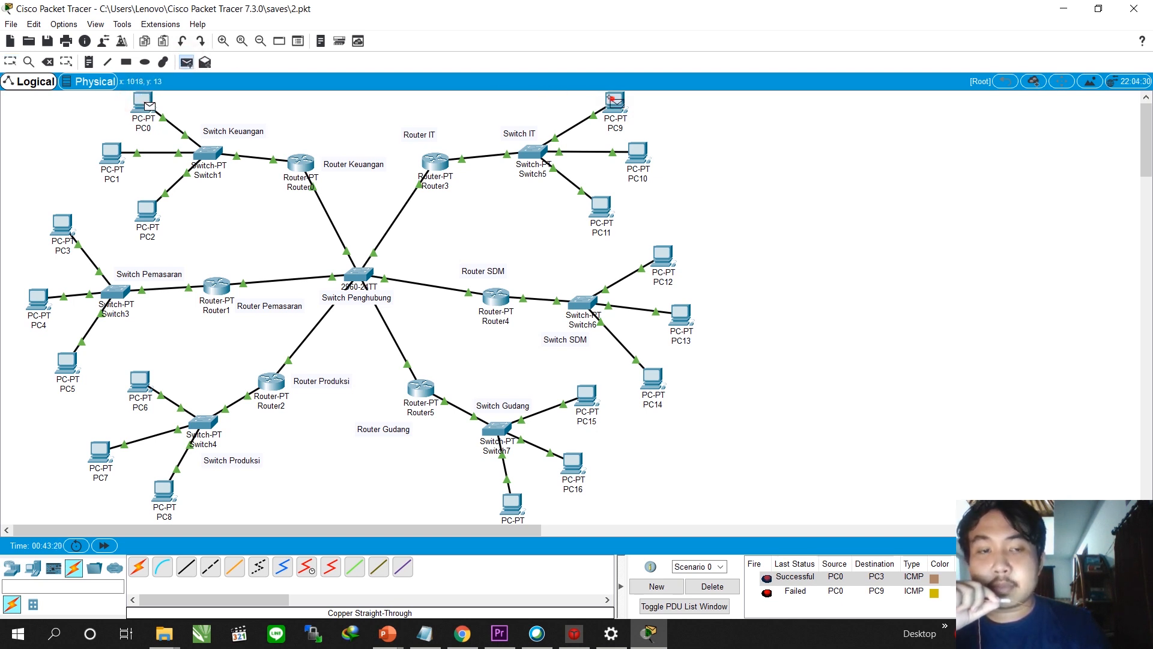
{"action": "left_click", "coordinate": [613, 102]}
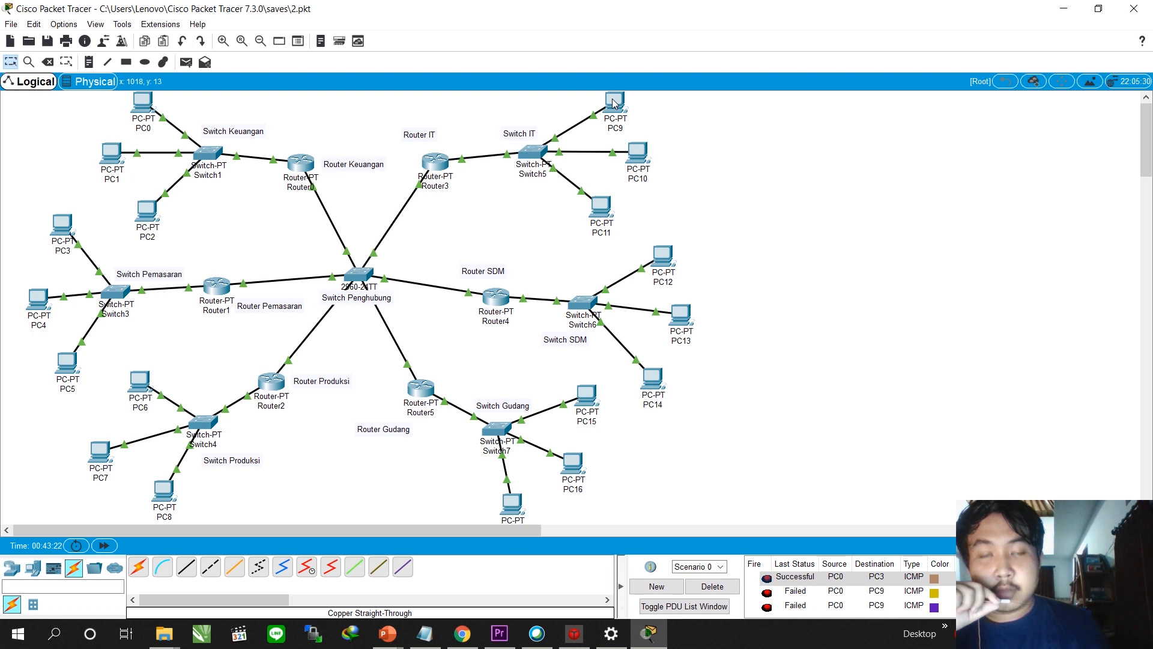
{"action": "left_click", "coordinate": [731, 588]}
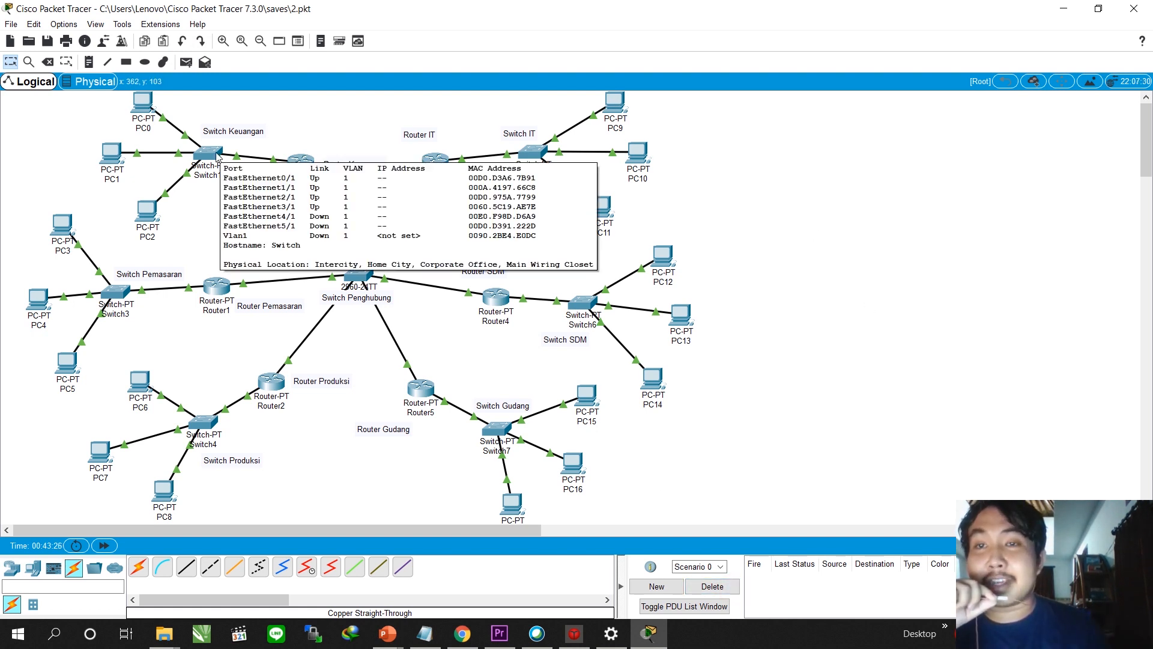
Send a new simple PDU from PC0 to PC9 in the IT department with the PDU list emptied.
{"action": "left_click", "coordinate": [184, 63]}
{"action": "left_click", "coordinate": [147, 101]}
{"action": "left_click", "coordinate": [627, 107]}
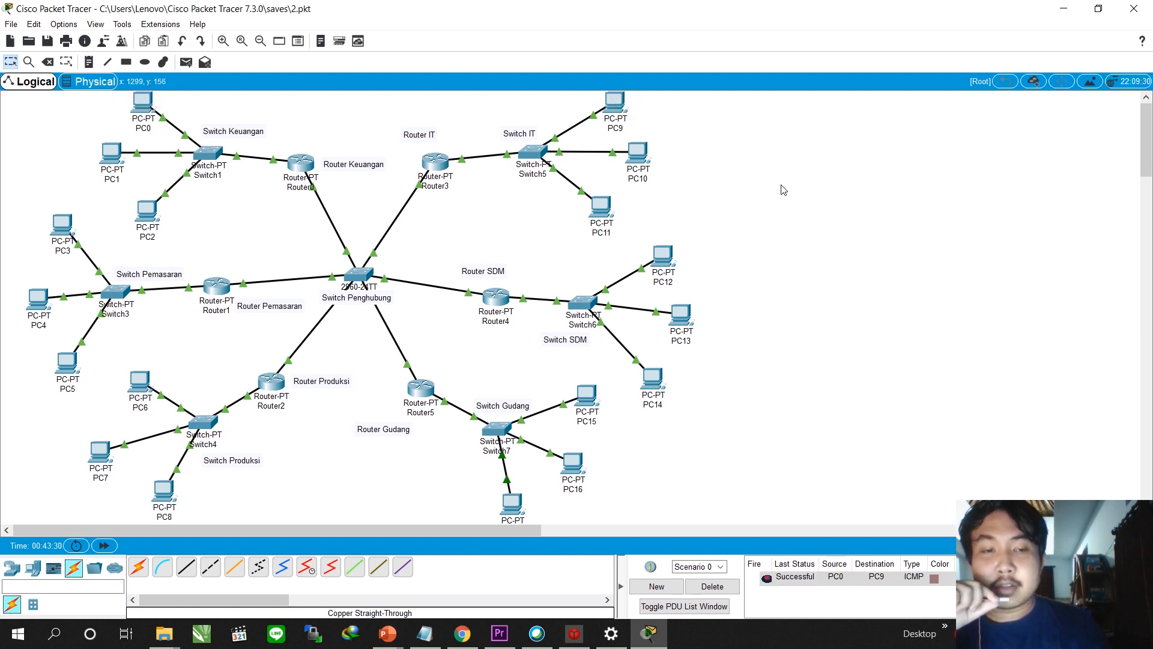